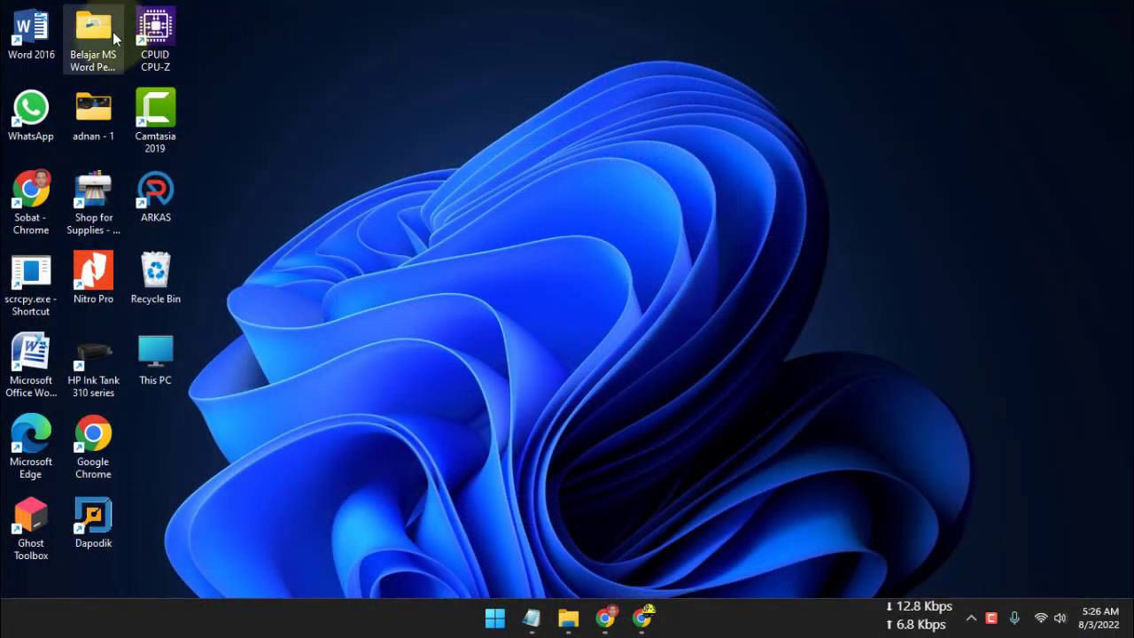
# Open Belajar Tahap 1.docx from the Belajar MS Word Pemula folder and dismiss the activation prompt
pyautogui.doubleClick(110, 31)
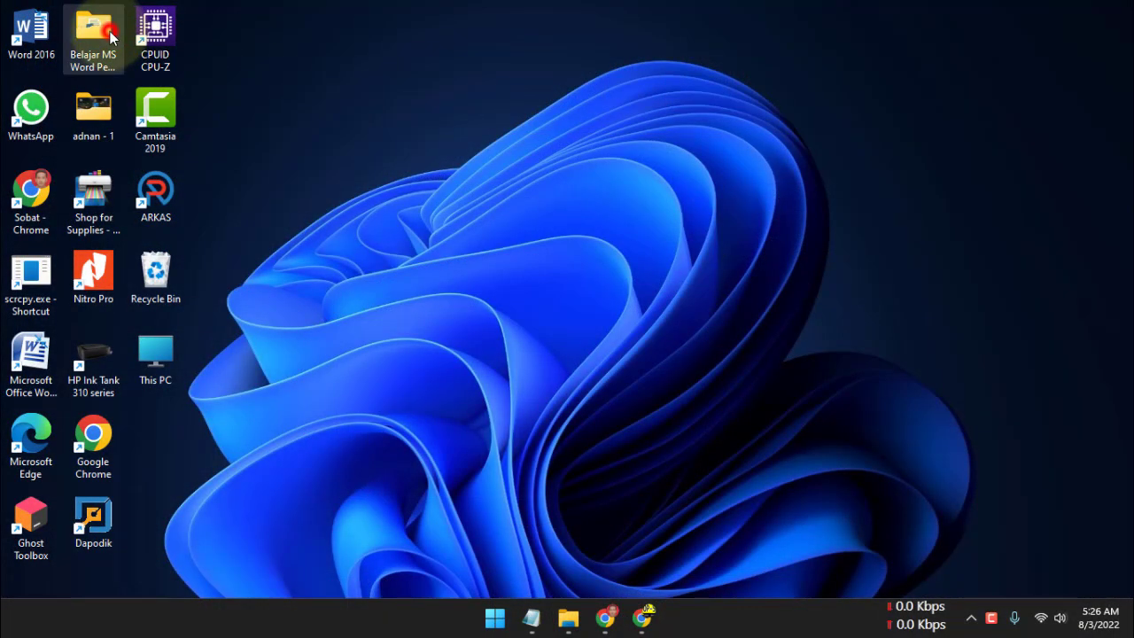
pyautogui.click(540, 279)
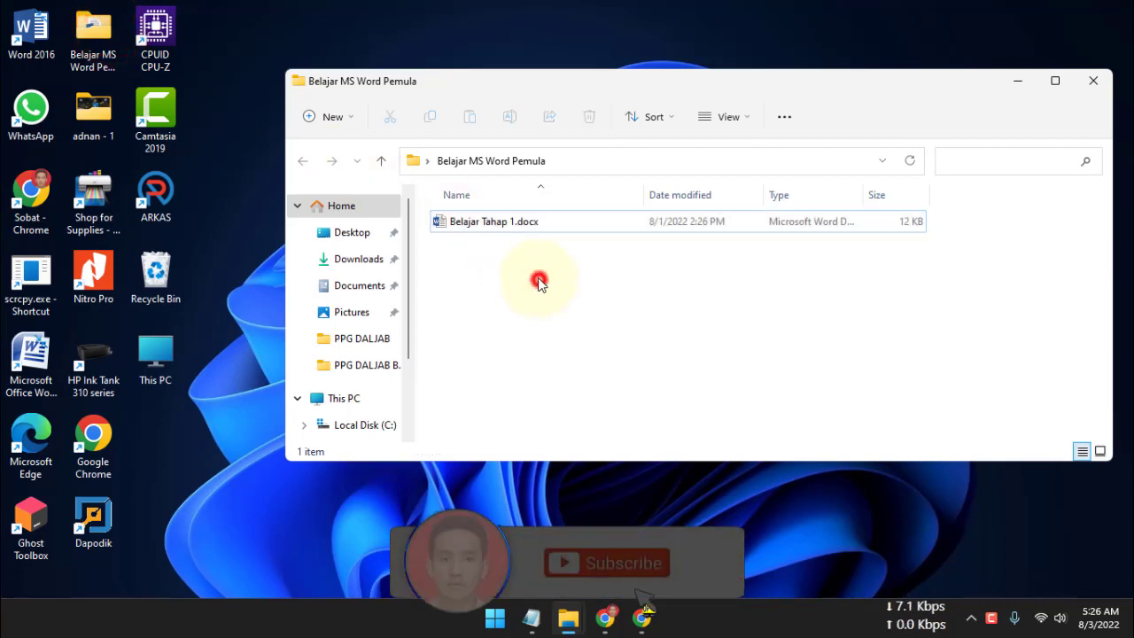
pyautogui.doubleClick(496, 222)
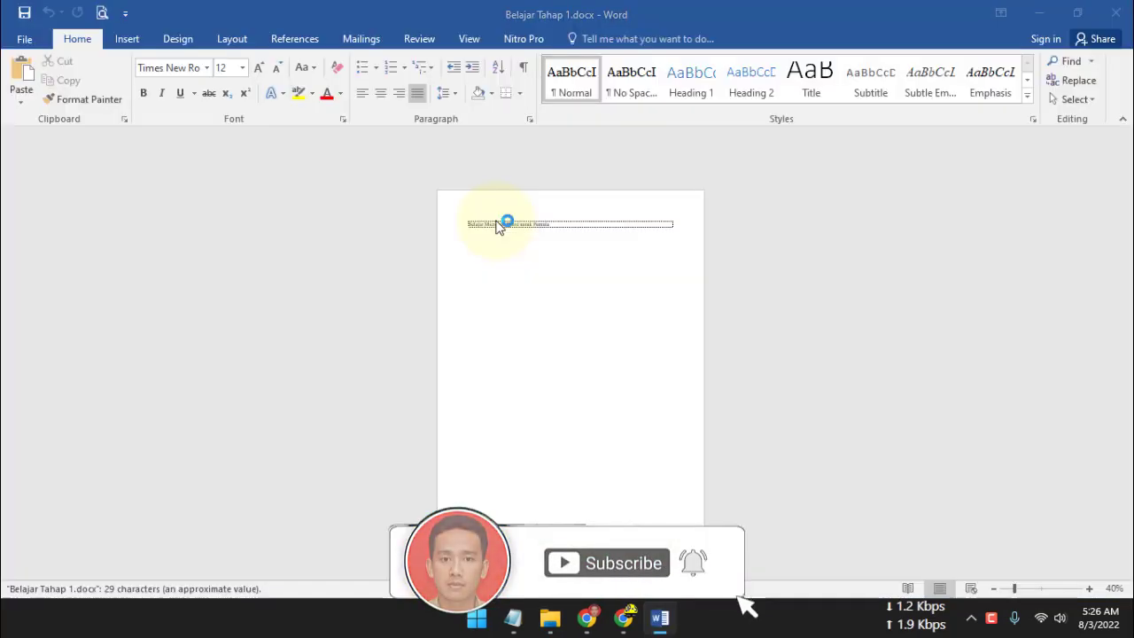
pyautogui.click(730, 474)
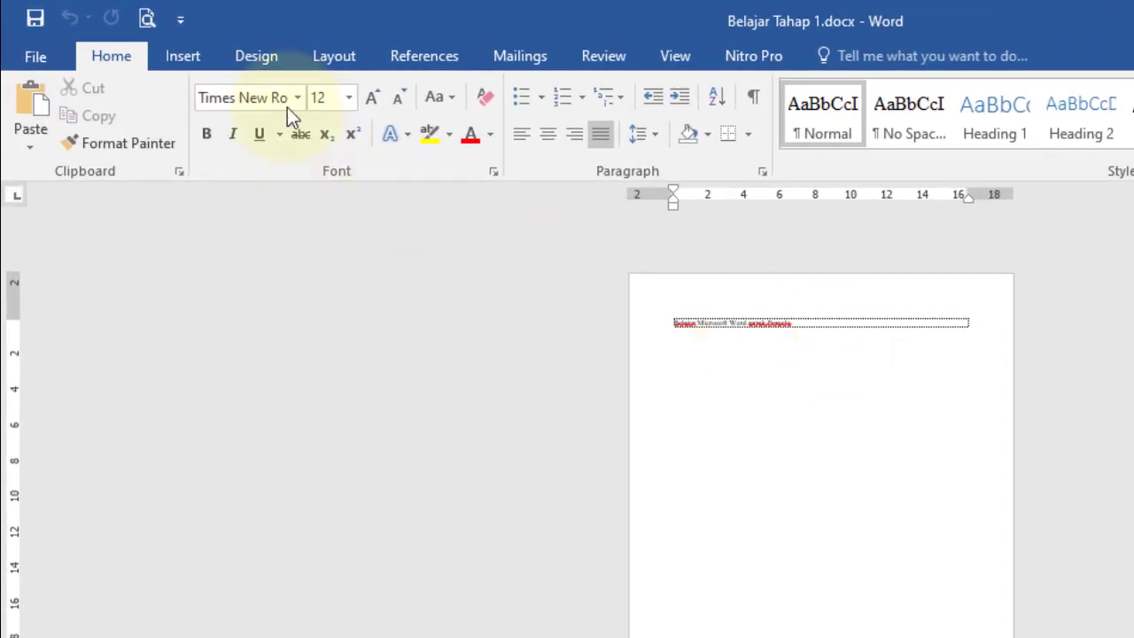
# Set the page orientation to Landscape and the paper size to Legal
pyautogui.click(335, 44)
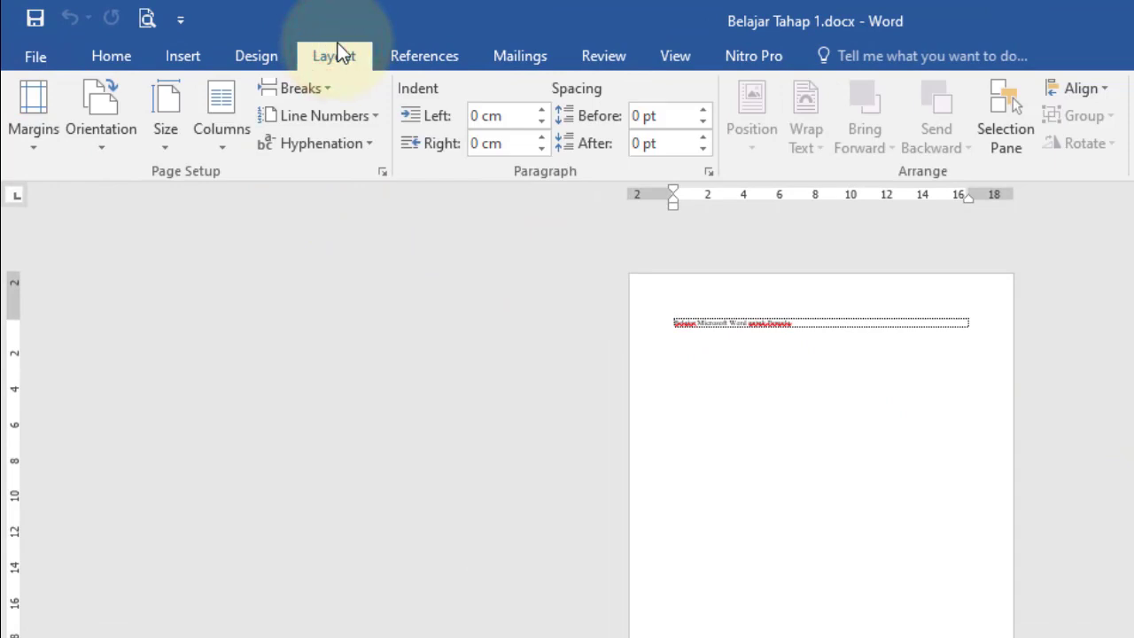
pyautogui.click(99, 142)
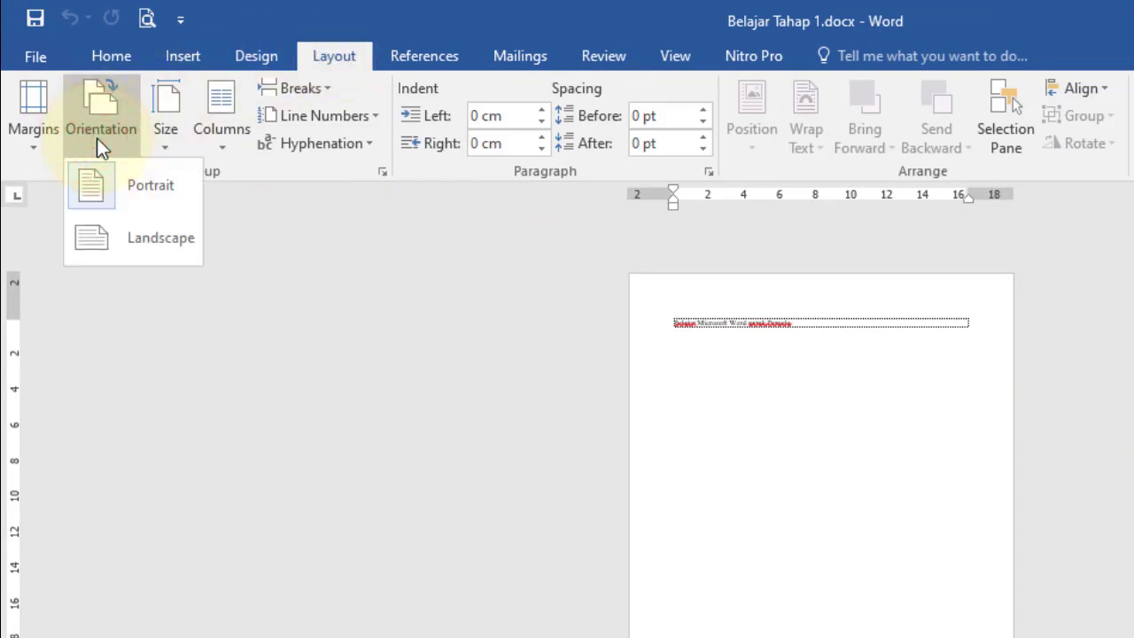
pyautogui.click(150, 237)
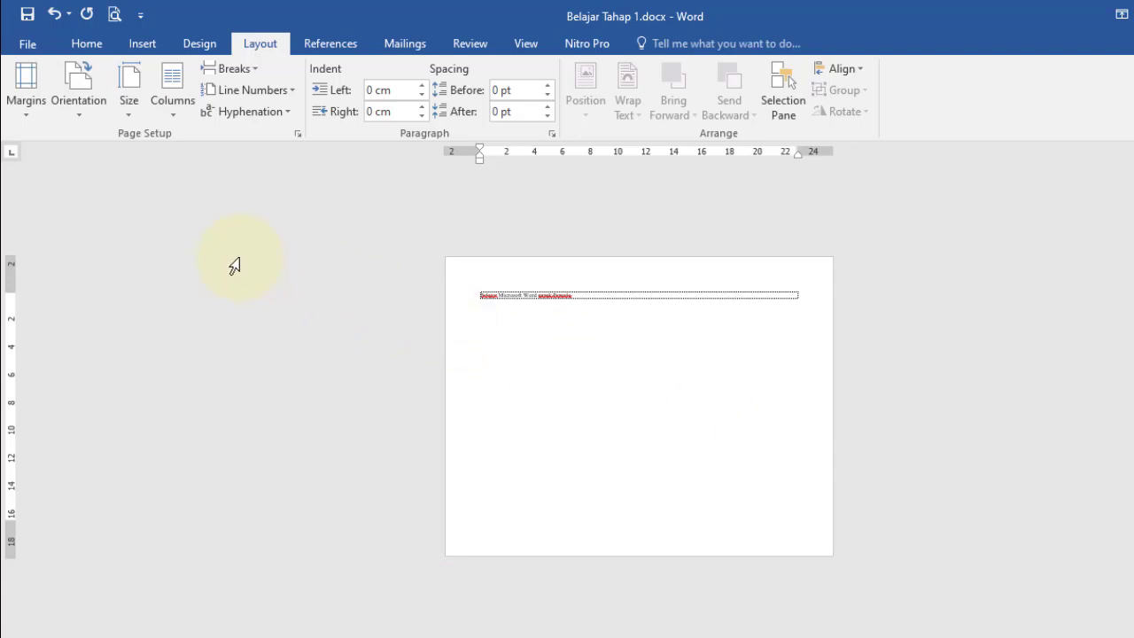
pyautogui.click(128, 100)
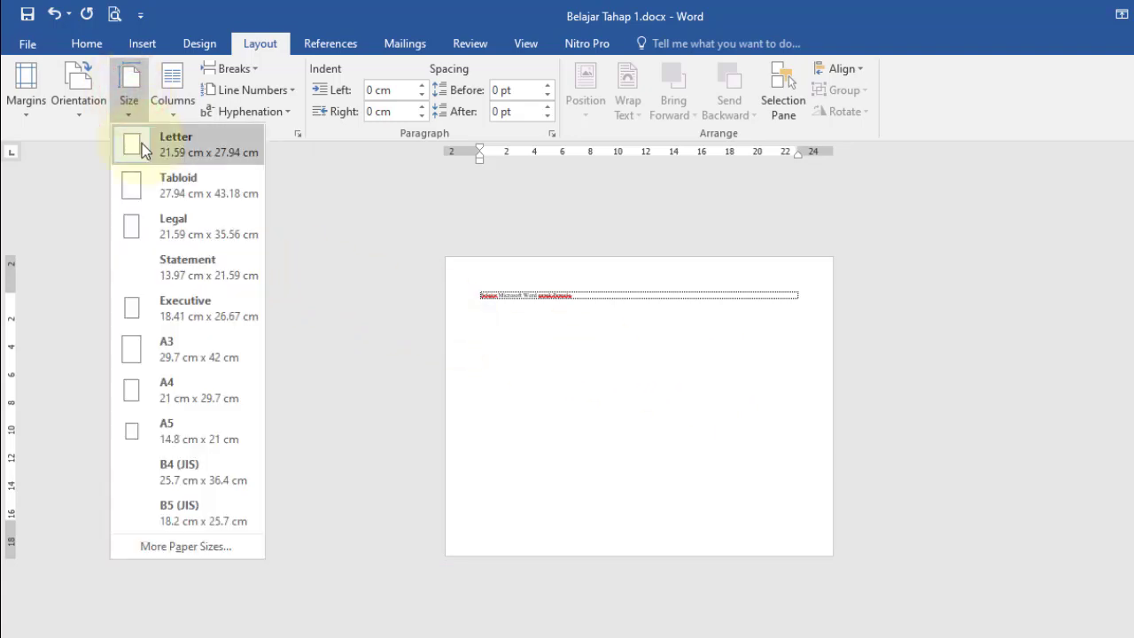
pyautogui.click(169, 223)
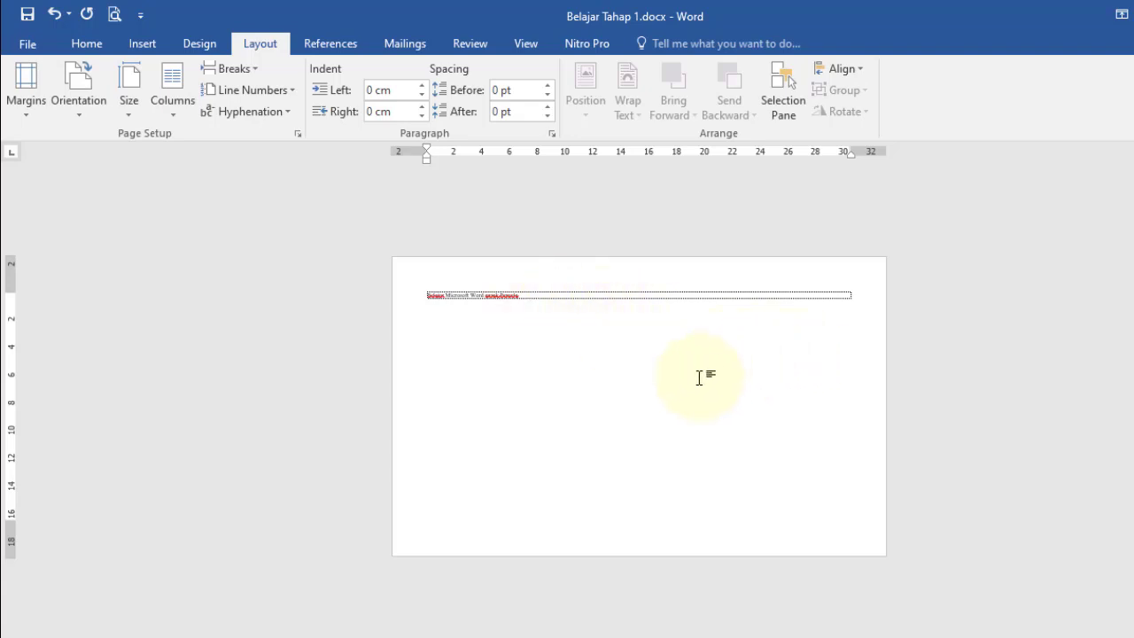
# Add an empty line below the title and insert a Next Page section break on it
pyautogui.click(558, 297)
pyautogui.scroll(3, 559, 297)
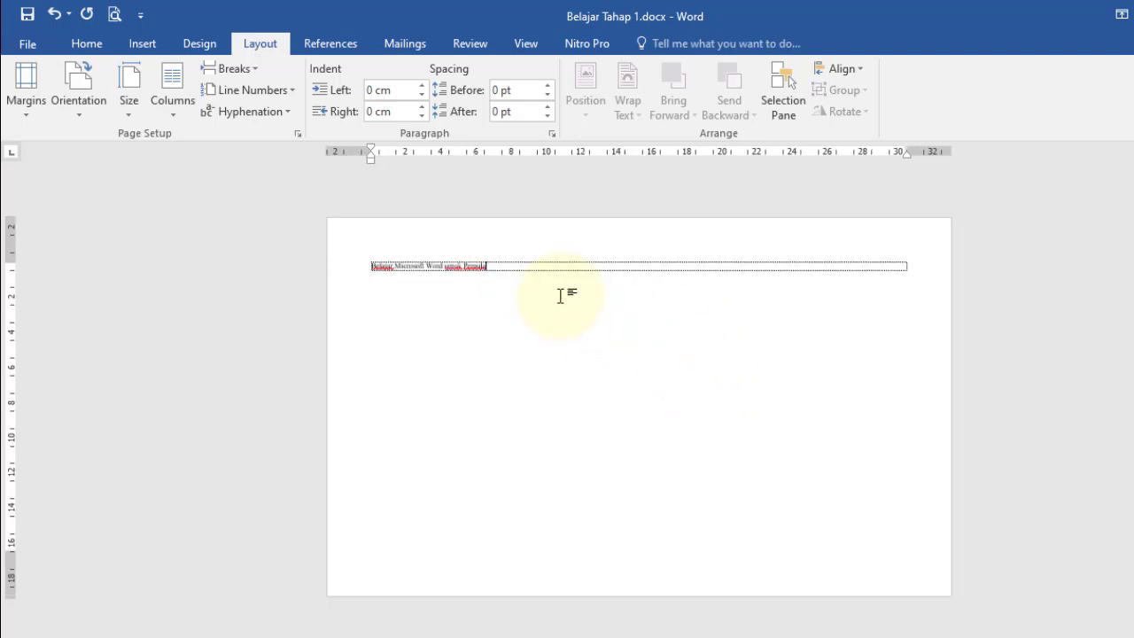
pyautogui.scroll(3, 560, 295)
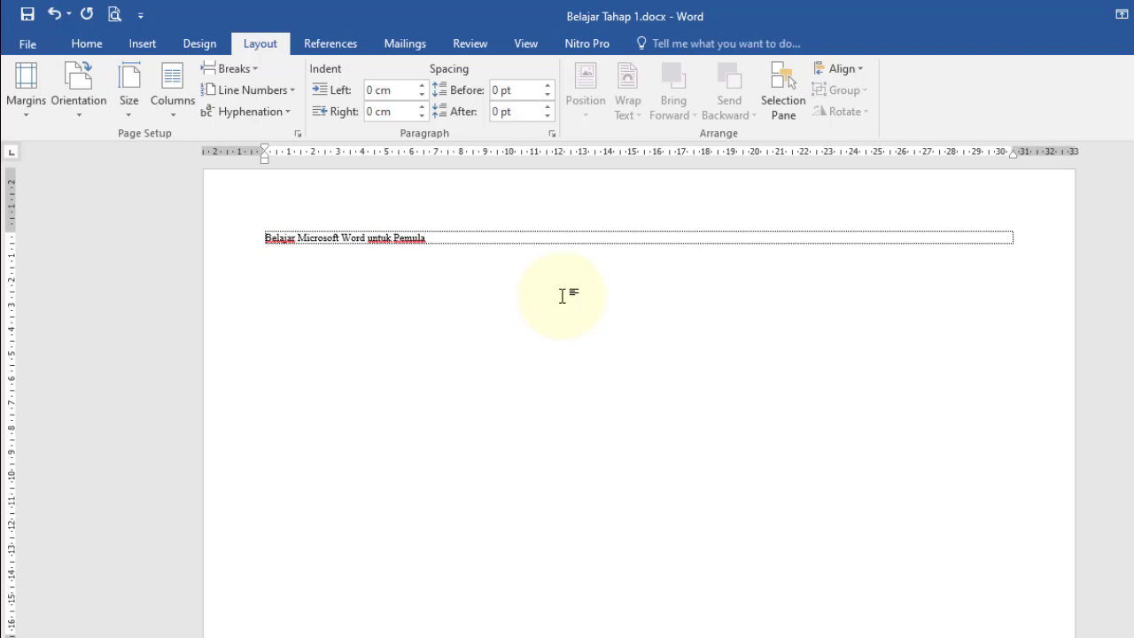
pyautogui.press('Return')
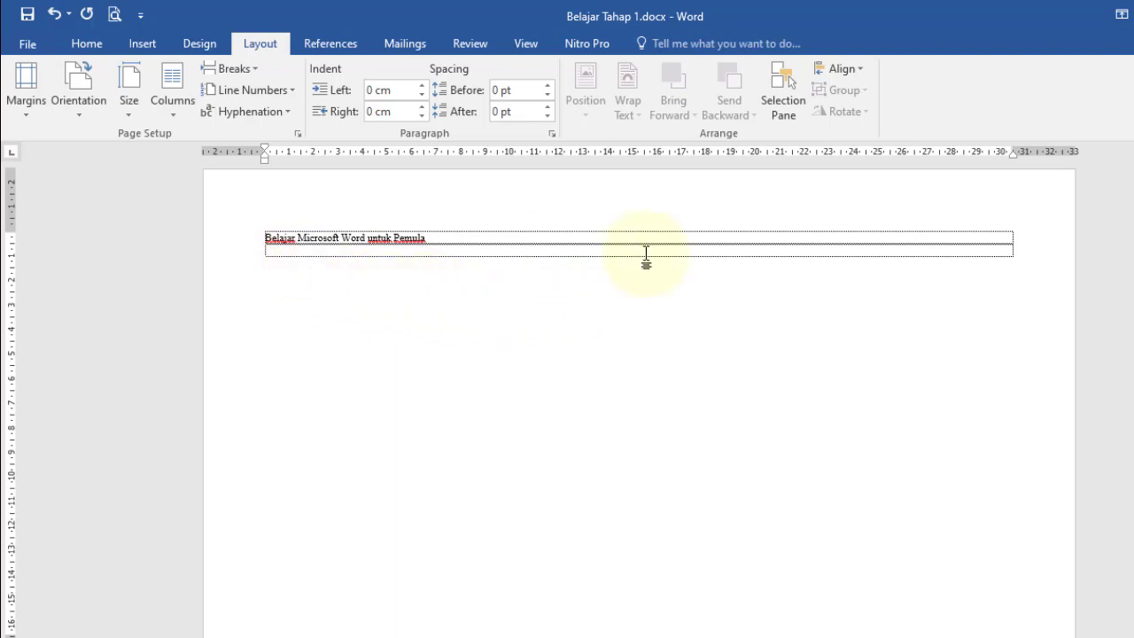
pyautogui.scroll(1, 646, 254)
pyautogui.click(295, 256)
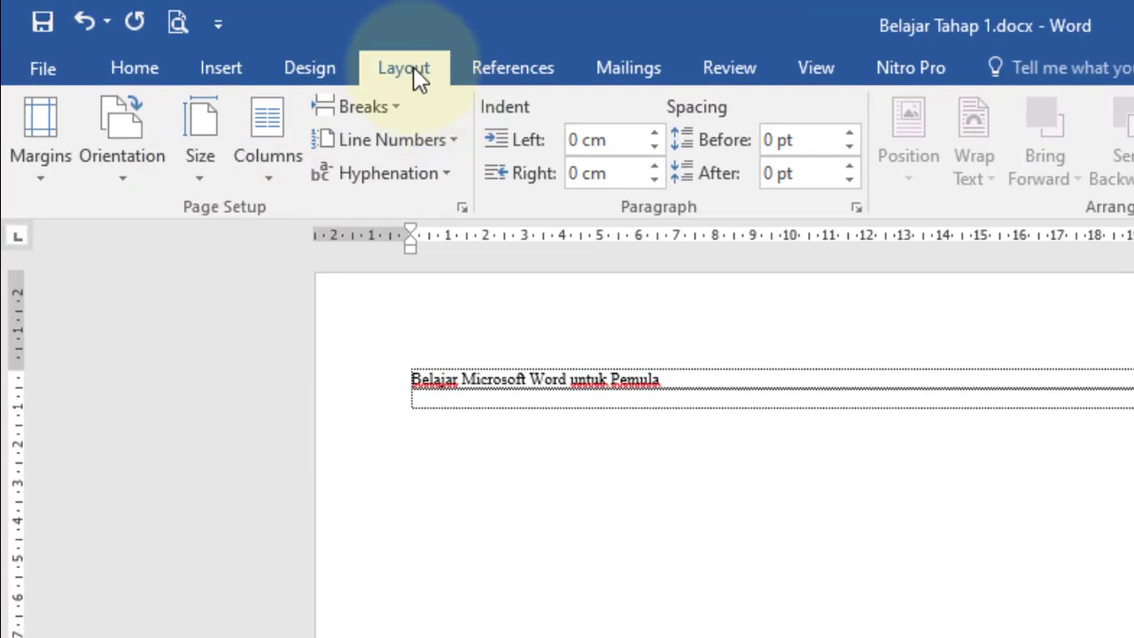
pyautogui.click(382, 107)
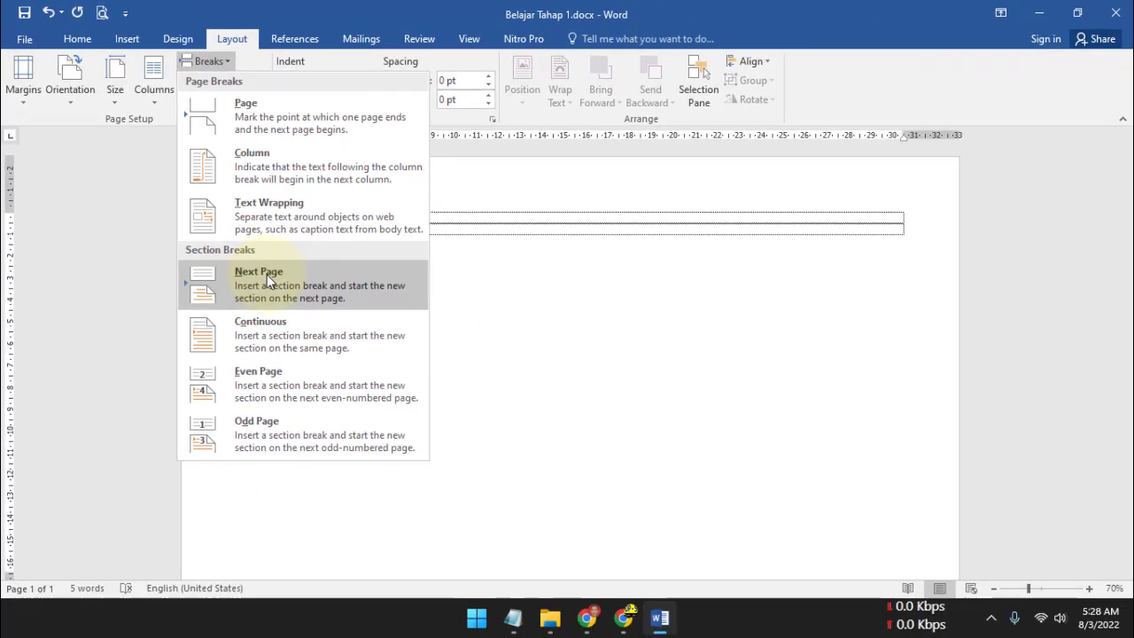
pyautogui.click(267, 274)
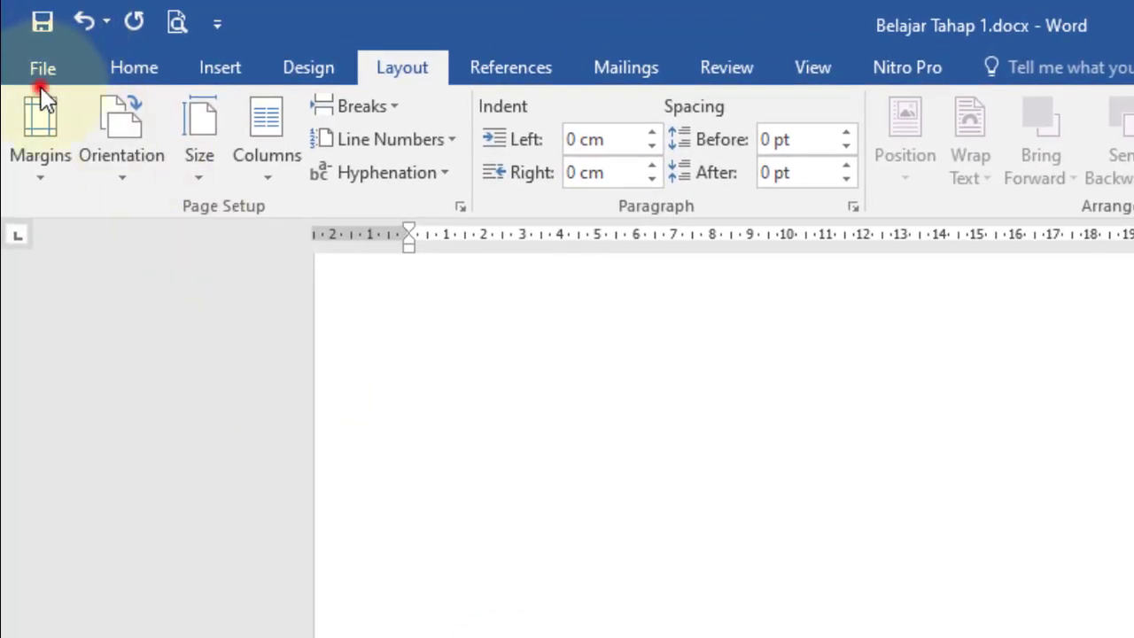
# In Page Setup, set Portrait orientation applied to 'This point forward'
pyautogui.click(23, 42)
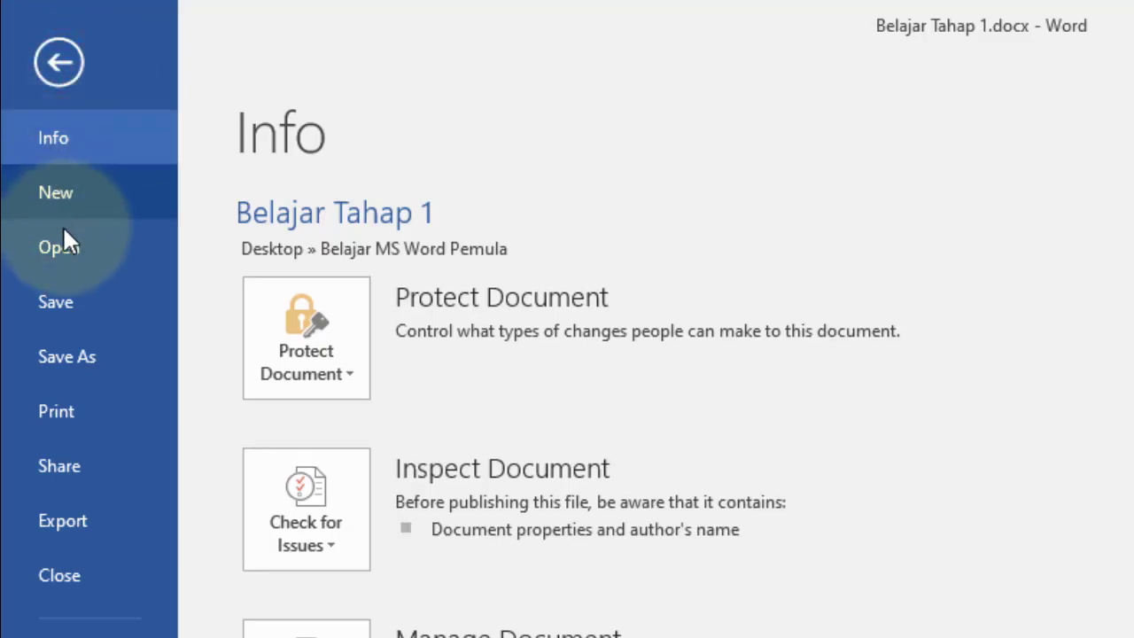
pyautogui.click(53, 72)
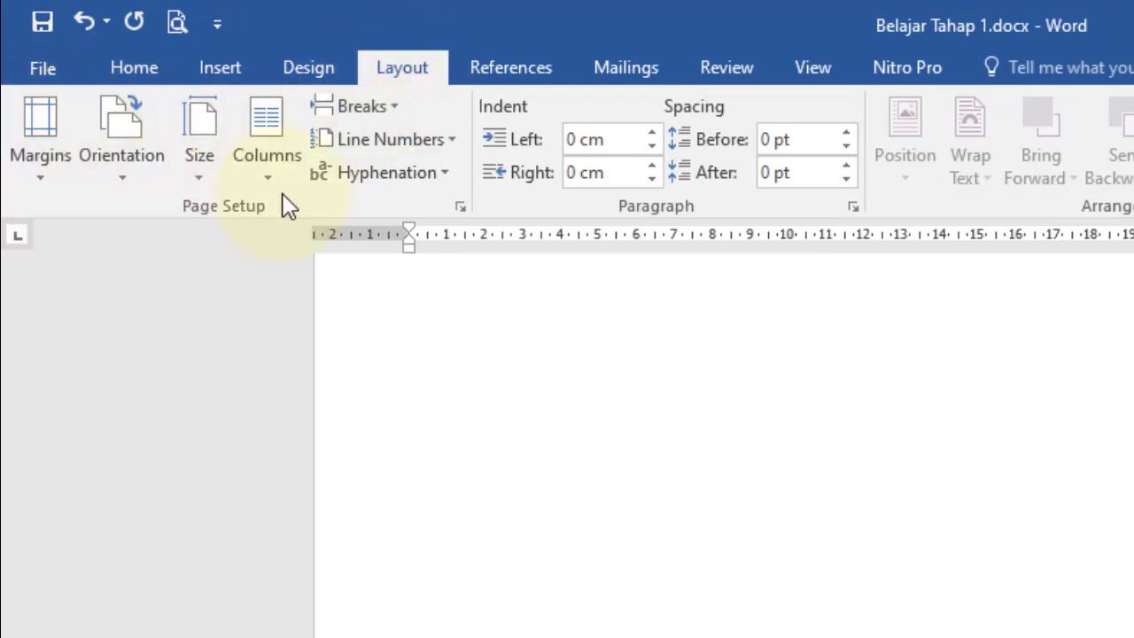
pyautogui.click(461, 210)
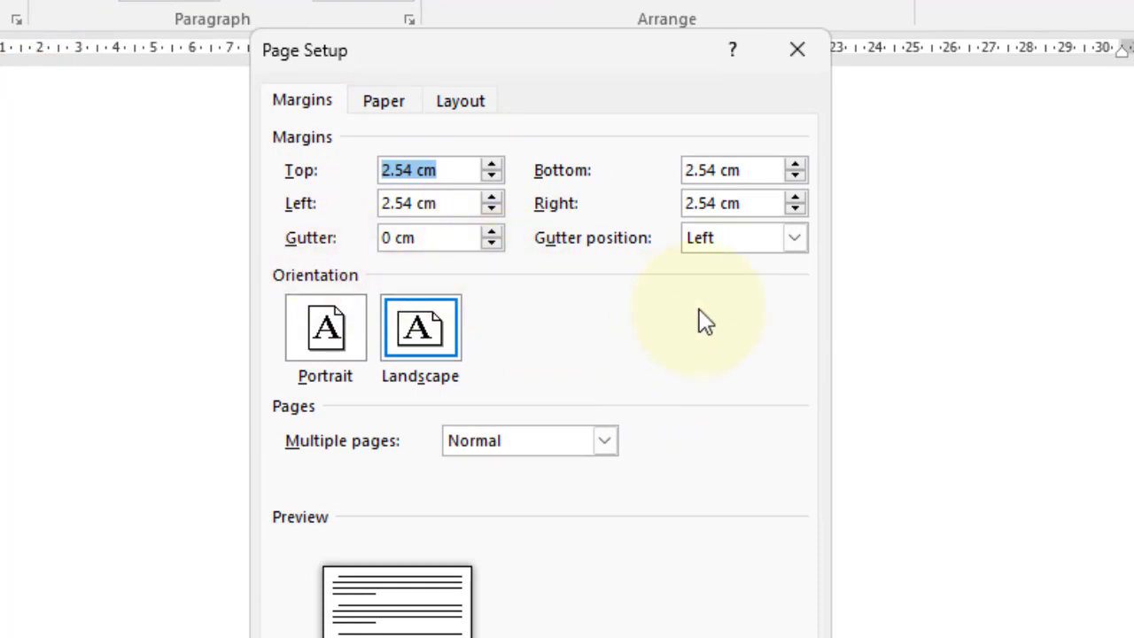
pyautogui.click(355, 344)
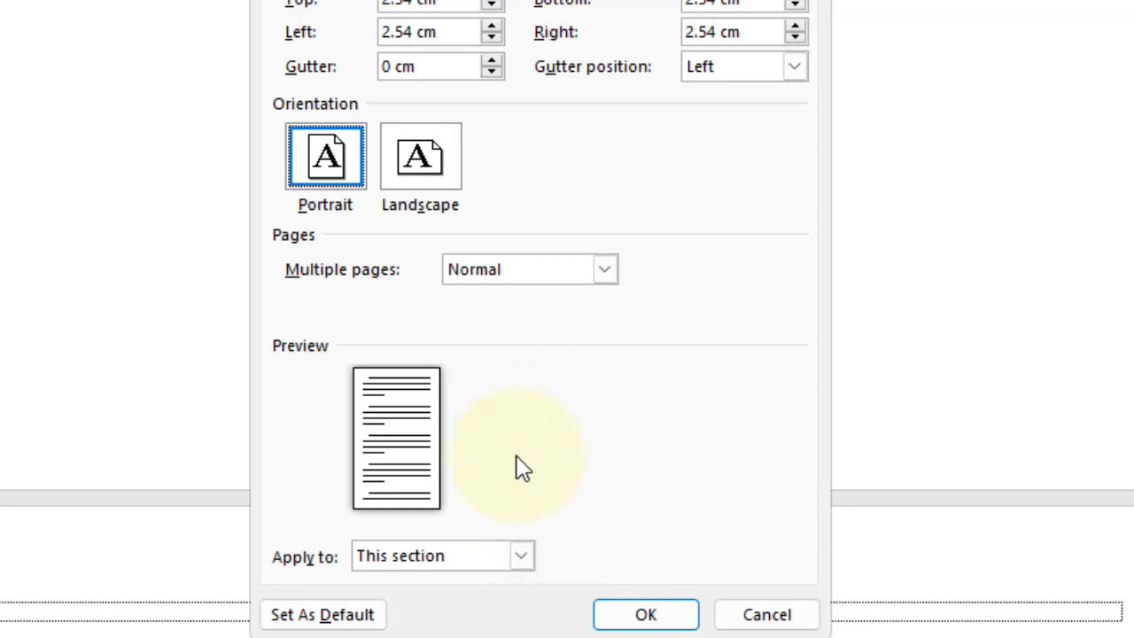
pyautogui.click(528, 556)
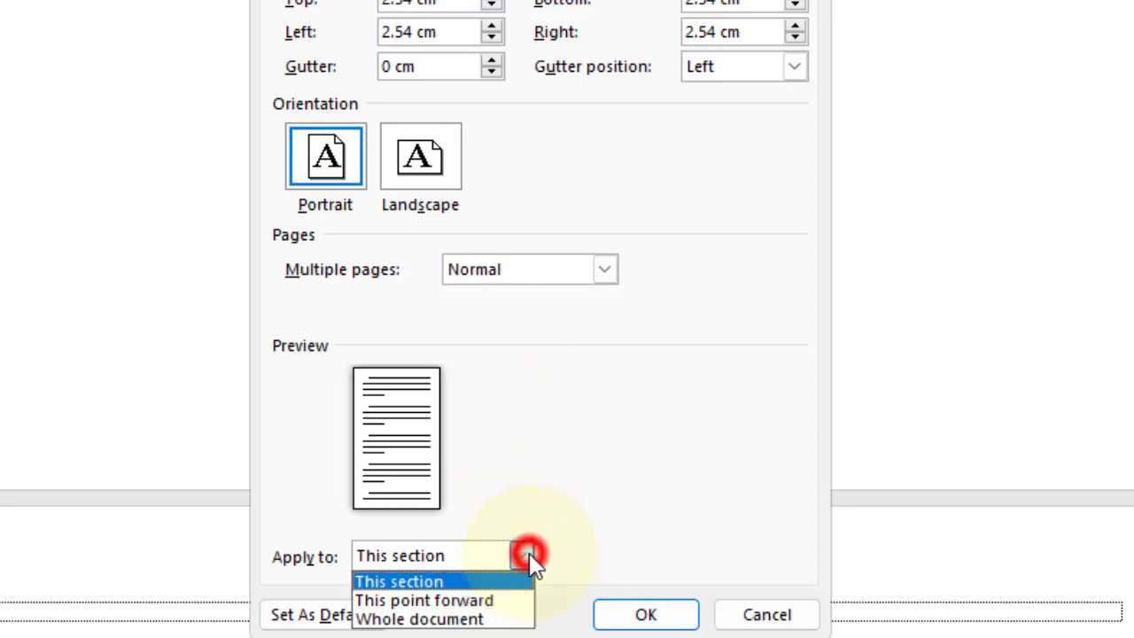
pyautogui.click(497, 603)
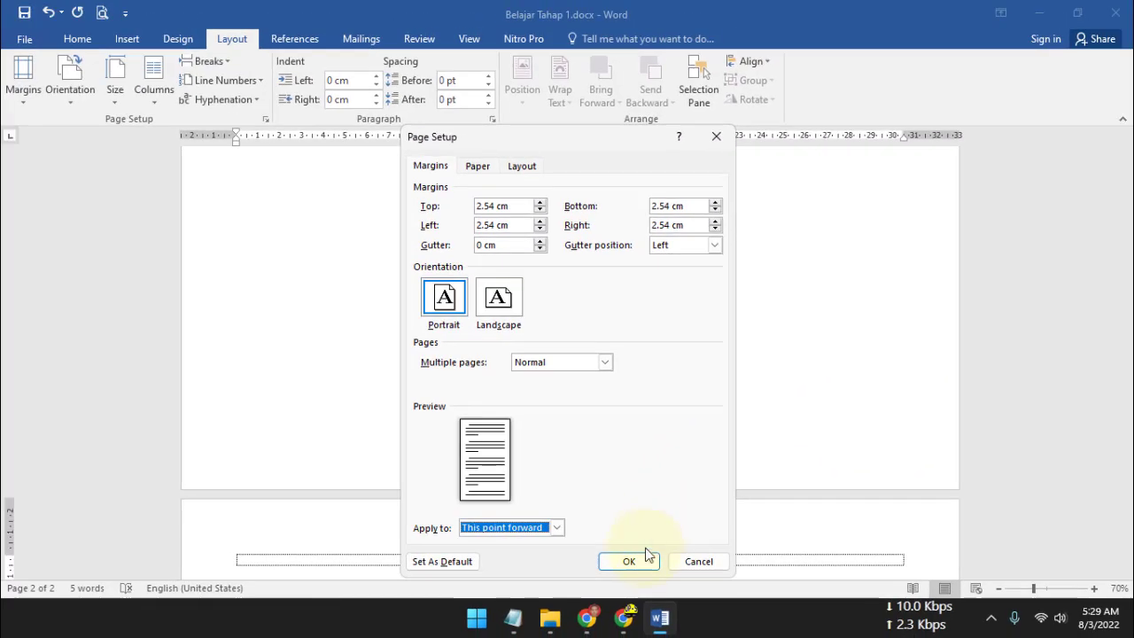
pyautogui.click(636, 561)
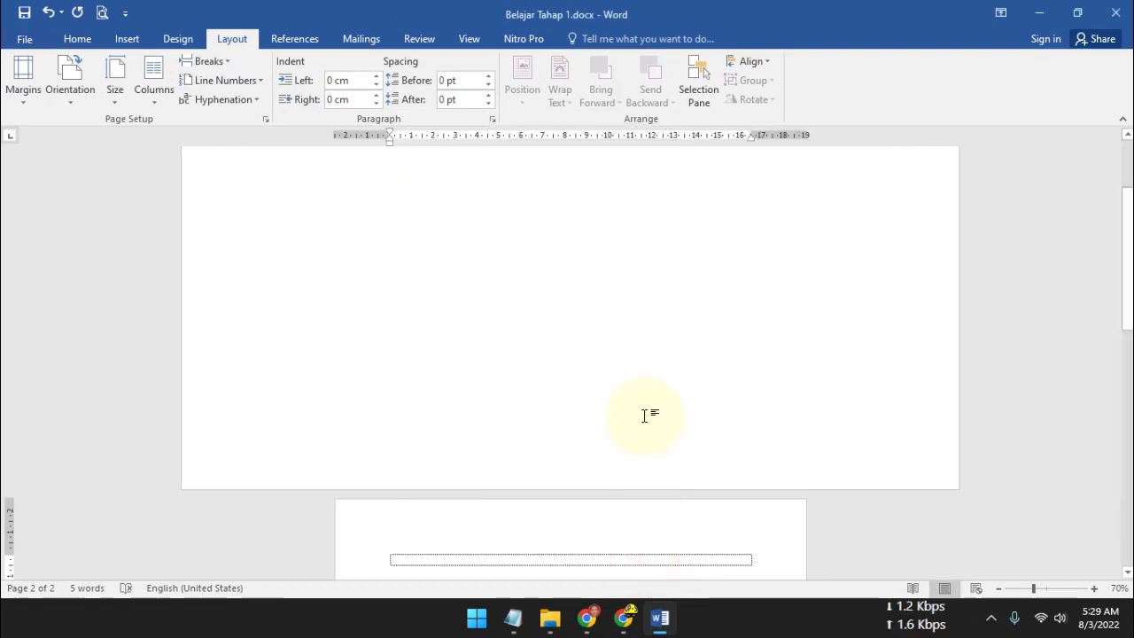
# Add empty lines to page 2's text box and place the caret on its last line
pyautogui.keyDown('ctrl'); pyautogui.scroll(-3, 635, 414); pyautogui.keyUp('ctrl')
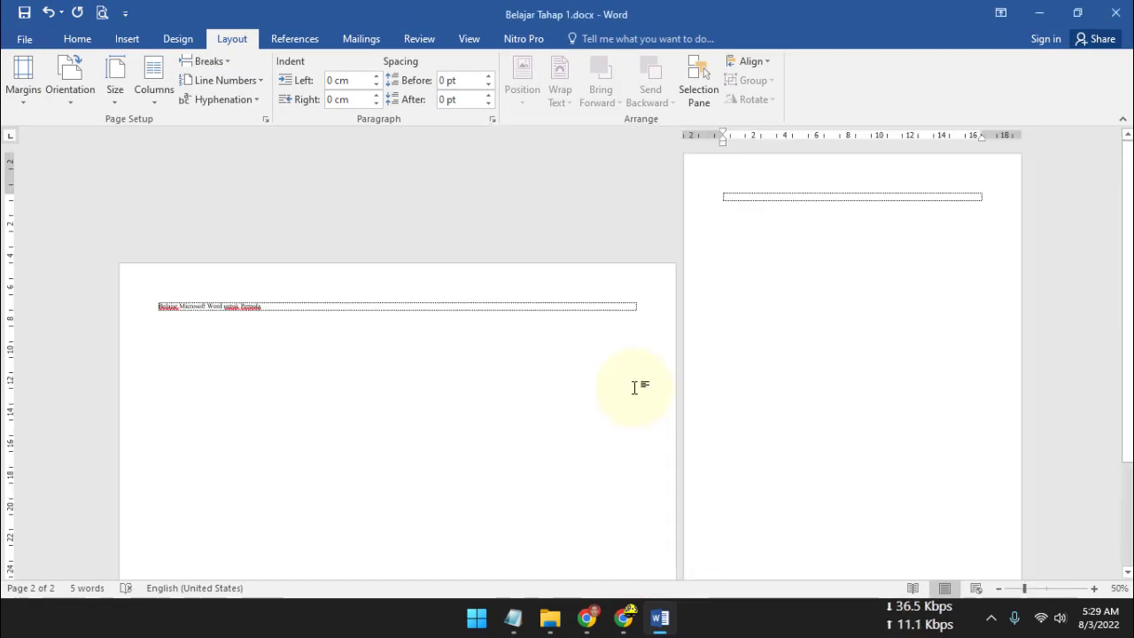
pyautogui.scroll(-1, 634, 387)
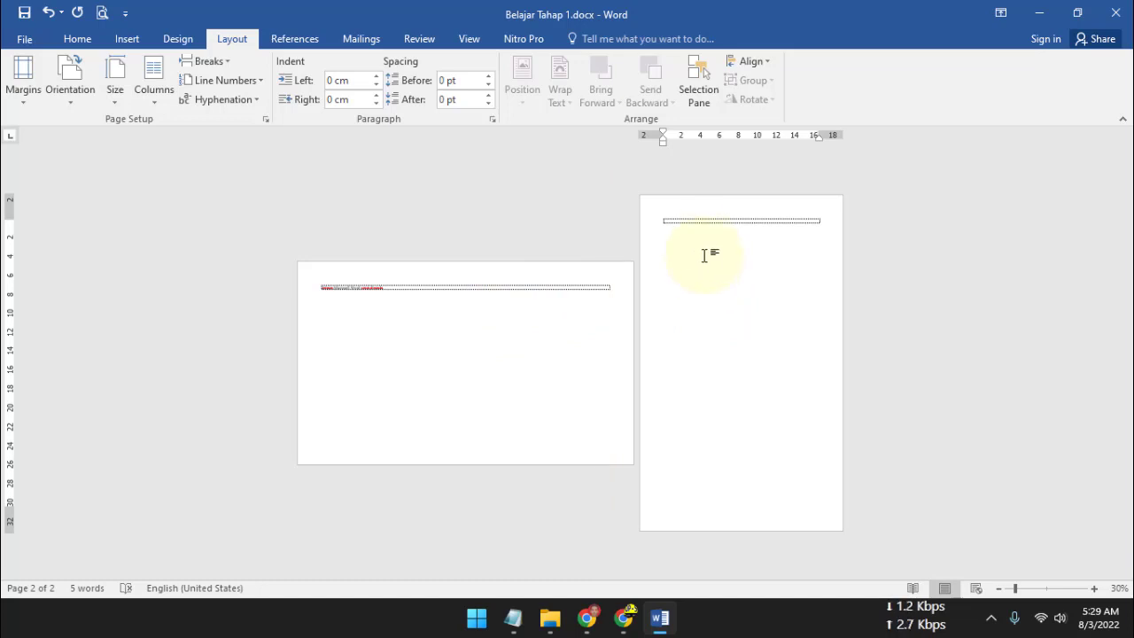
pyautogui.click(679, 219)
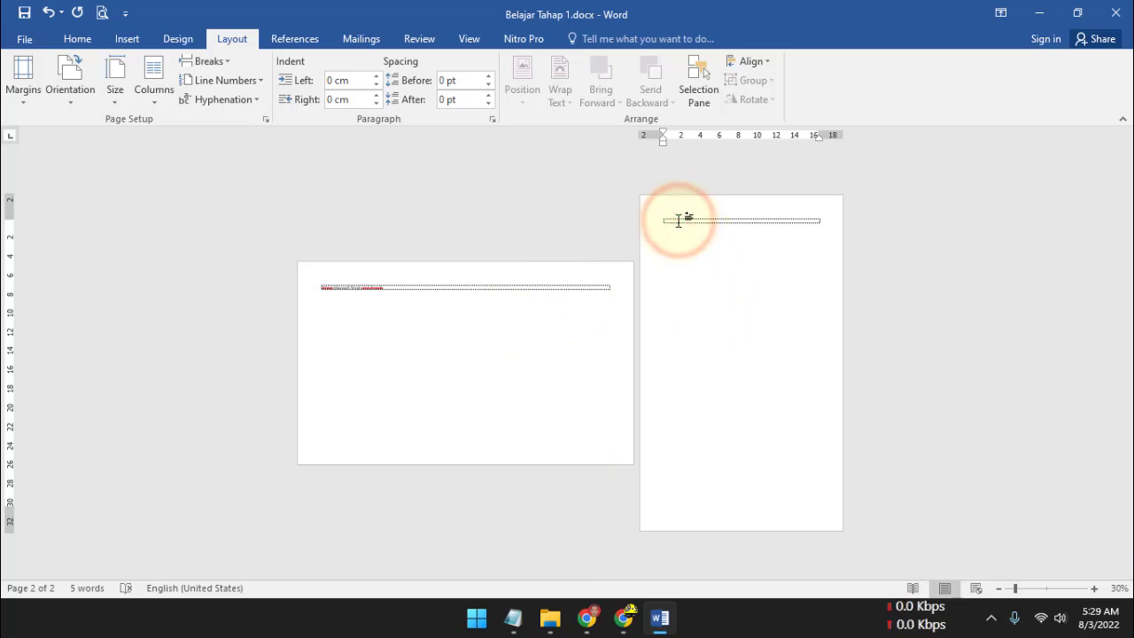
pyautogui.click(679, 220)
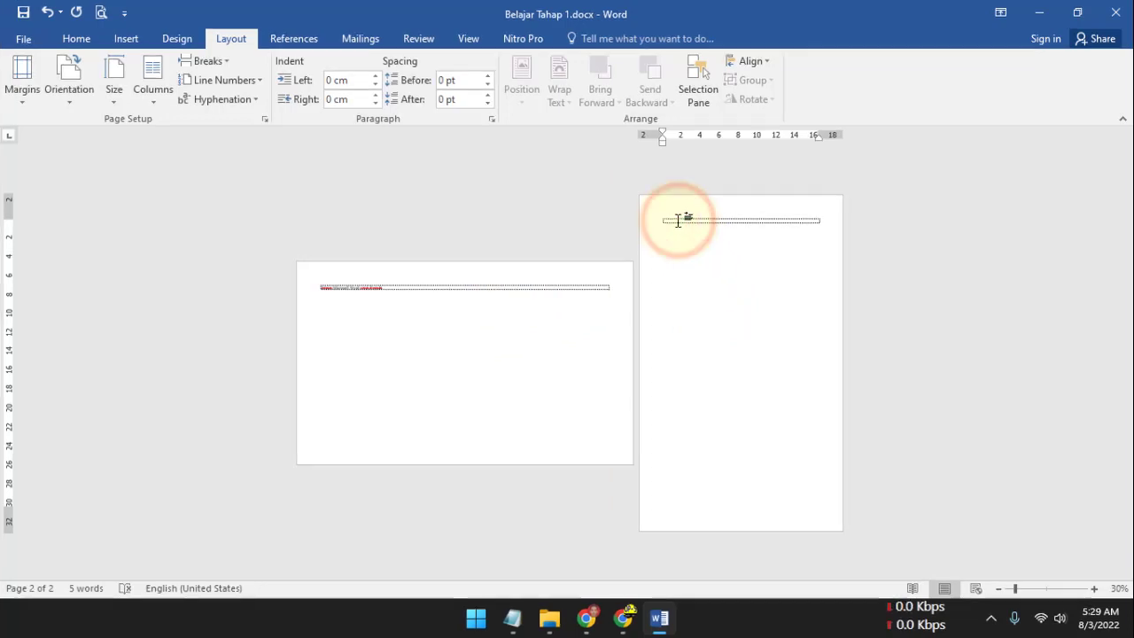
pyautogui.press('Return')
pyautogui.press('Return')
pyautogui.press('Return')
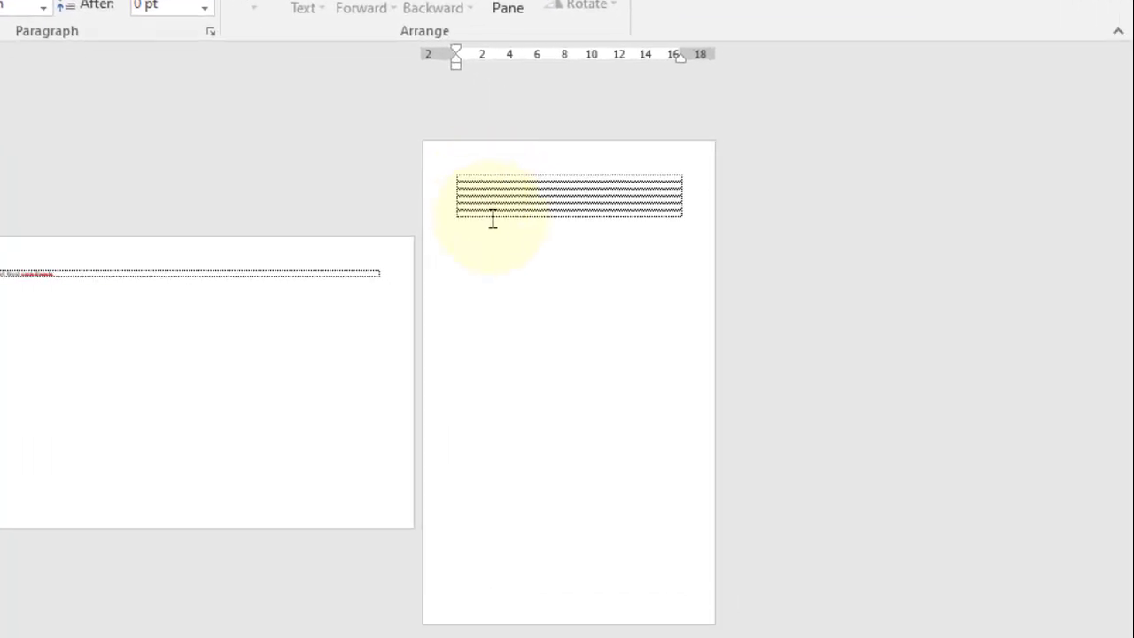
pyautogui.scroll(4, 527, 215)
pyautogui.click(554, 172)
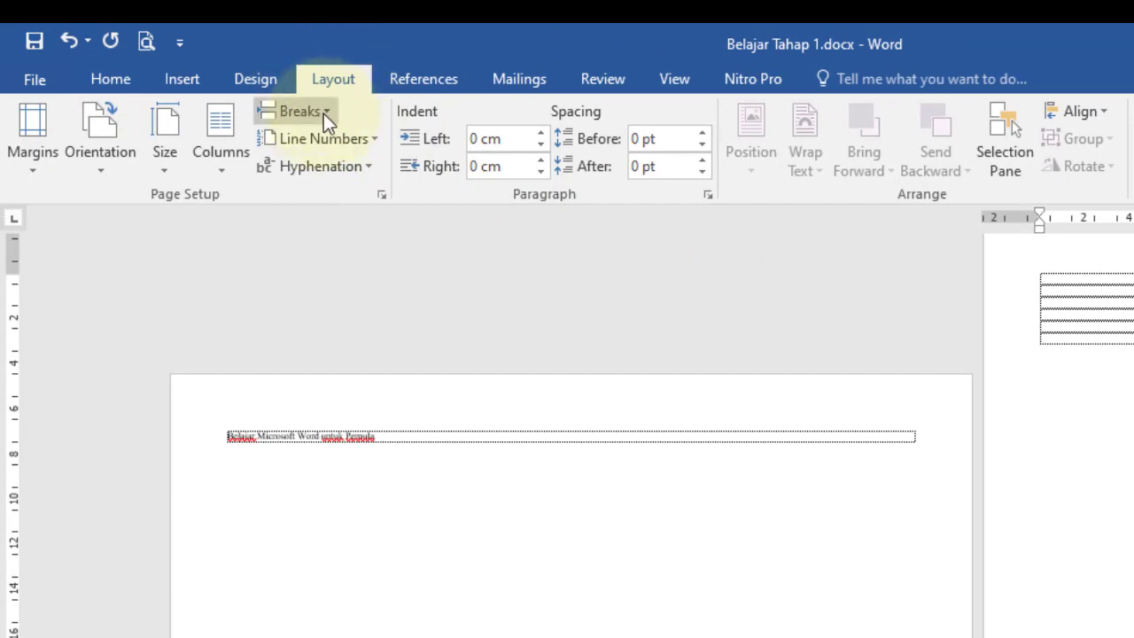
# Insert a Next Page section break to start a third page
pyautogui.click(323, 114)
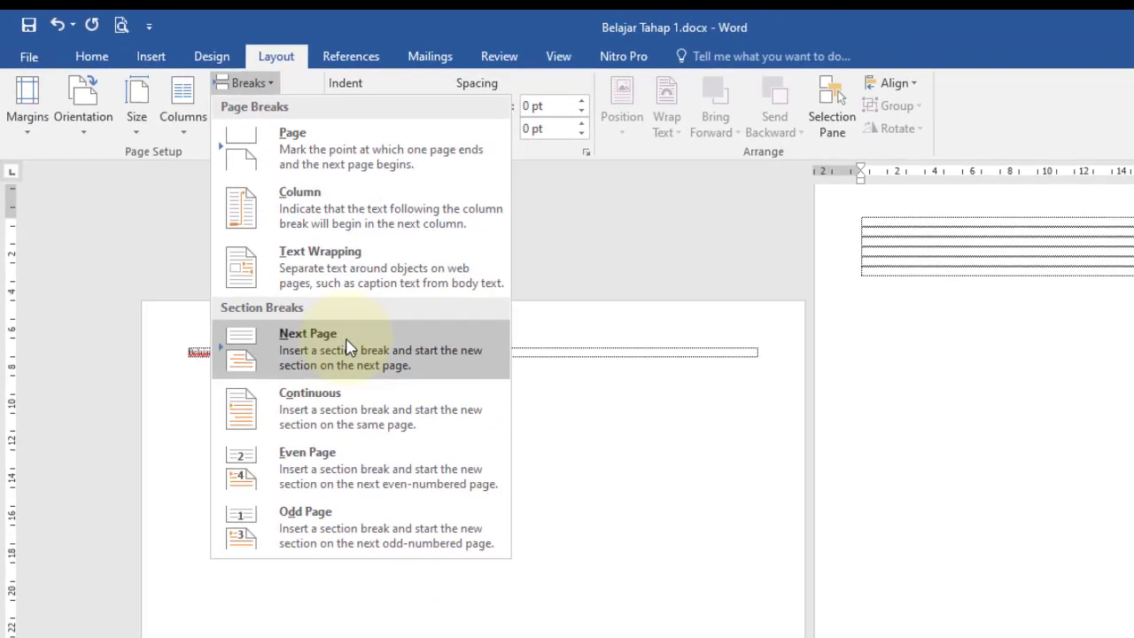
pyautogui.click(347, 347)
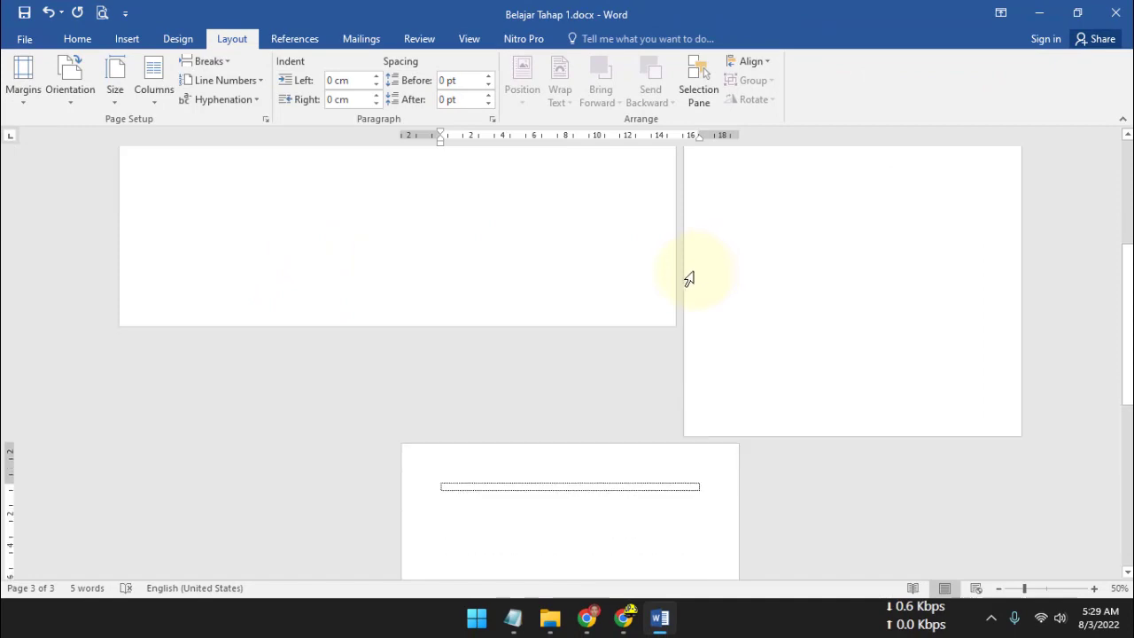
pyautogui.scroll(-2, 690, 279)
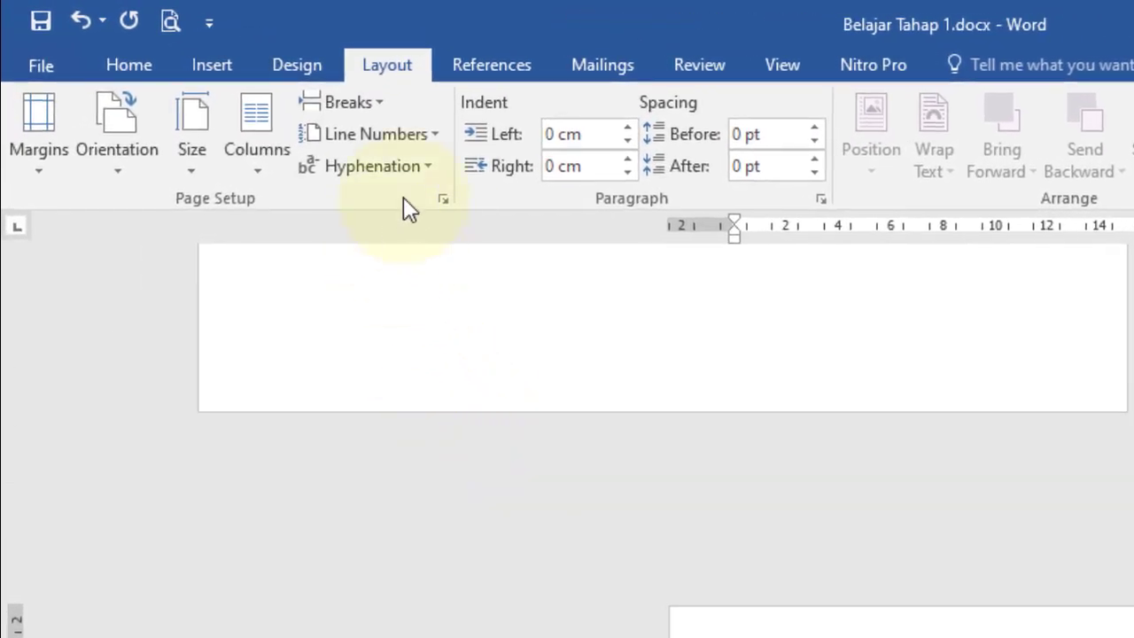
# In Page Setup, set Landscape orientation applied to 'This point forward'
pyautogui.click(442, 199)
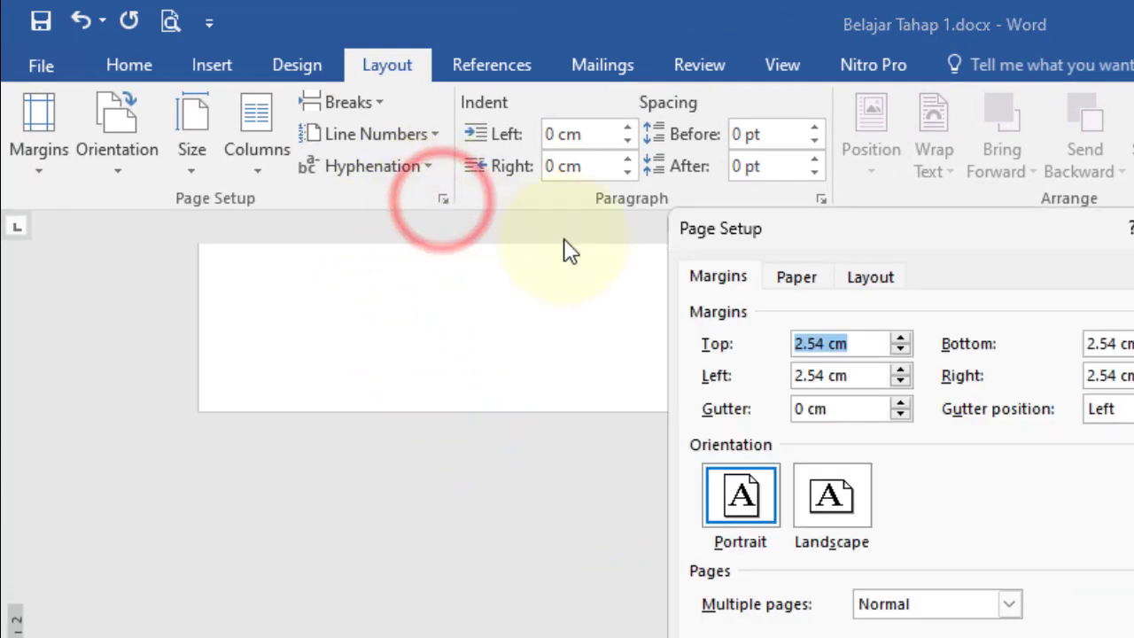
pyautogui.click(843, 502)
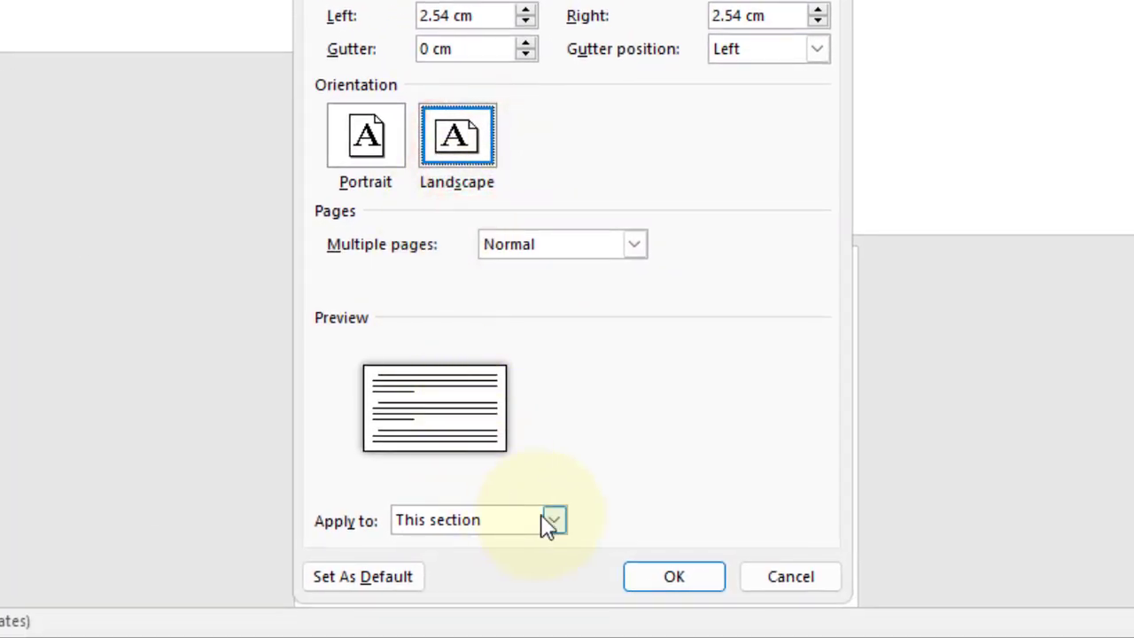
pyautogui.click(550, 520)
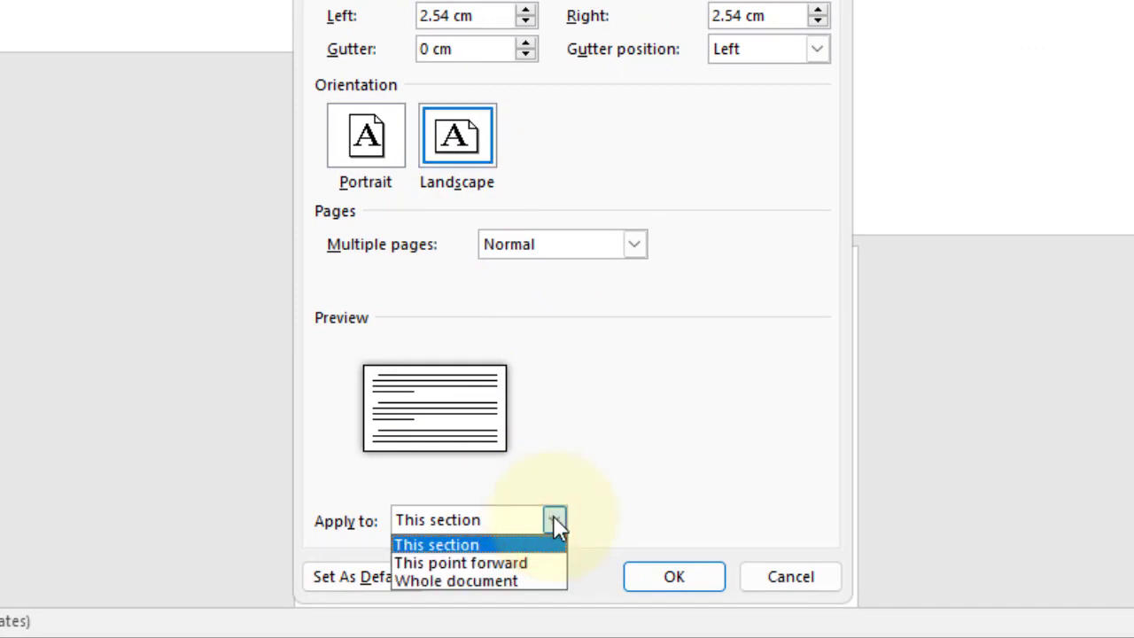
pyautogui.click(542, 562)
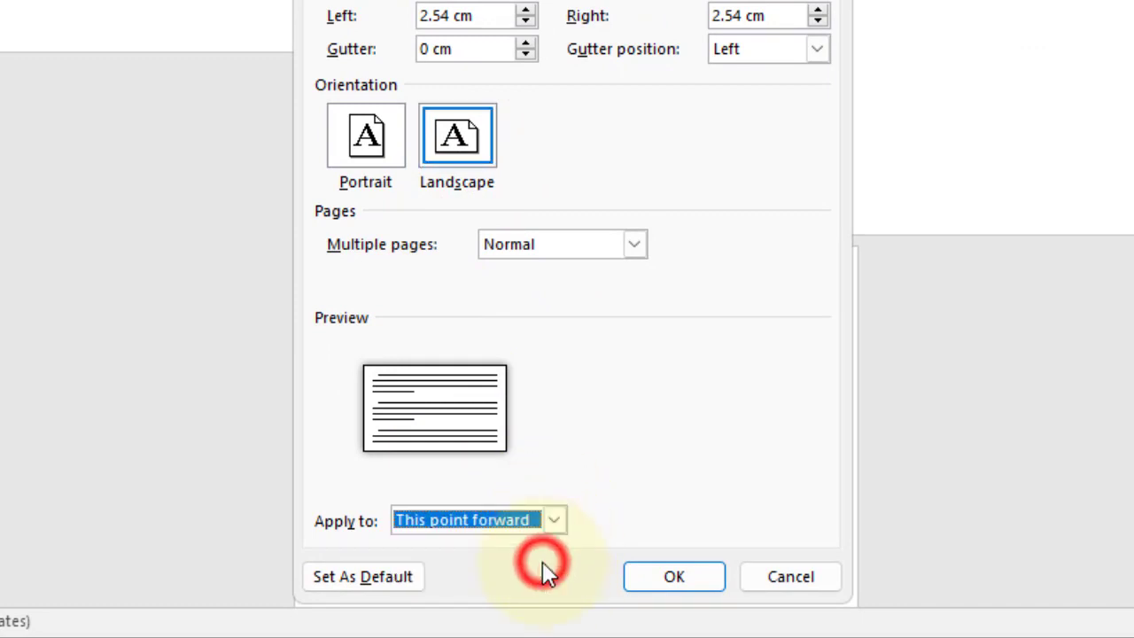
pyautogui.click(681, 586)
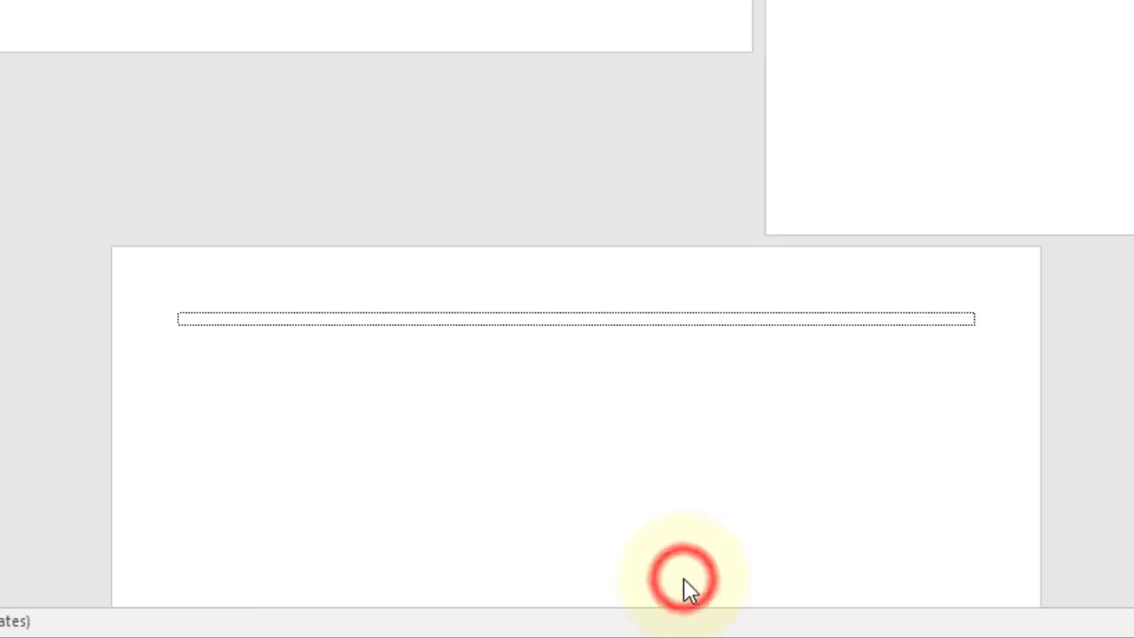